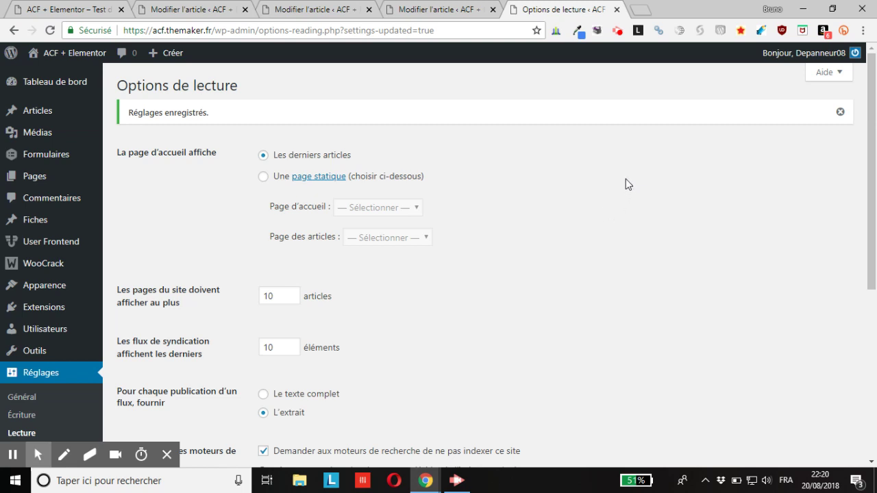
- Look through the article excerpts listed on the site's home page
click(89, 15)
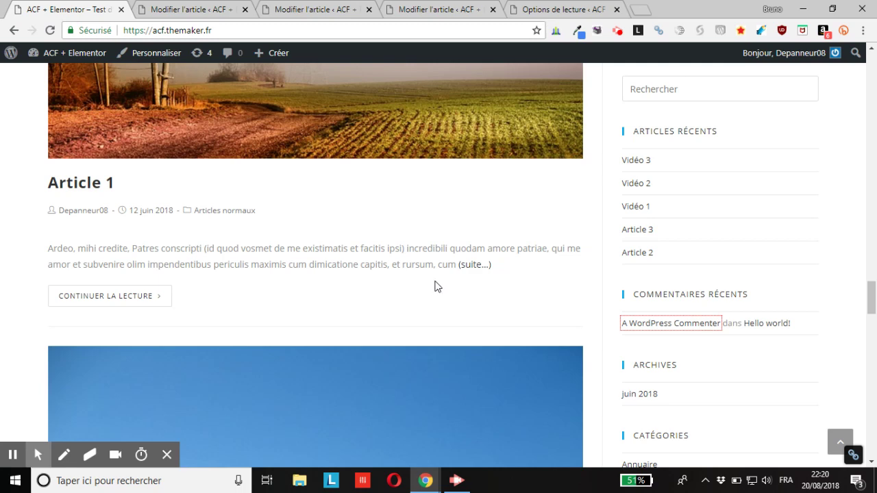
scroll(420, 293, up, 1)
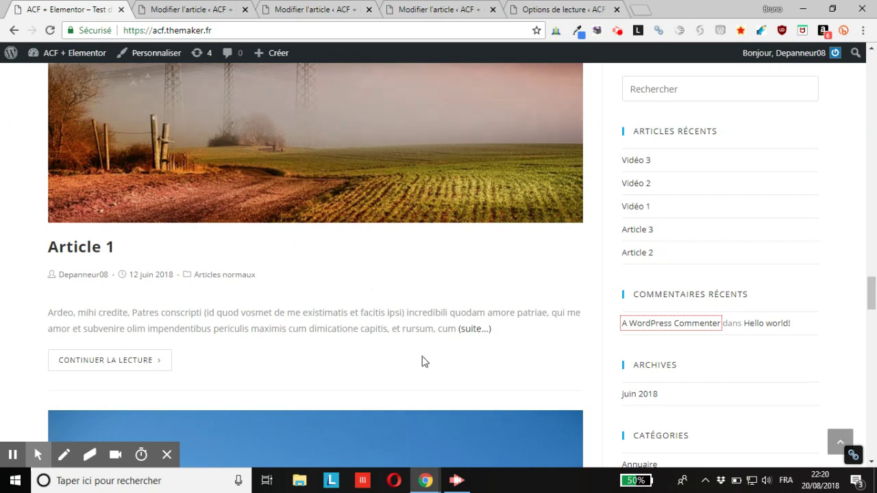
scroll(354, 299, down, 3)
scroll(353, 303, down, 2)
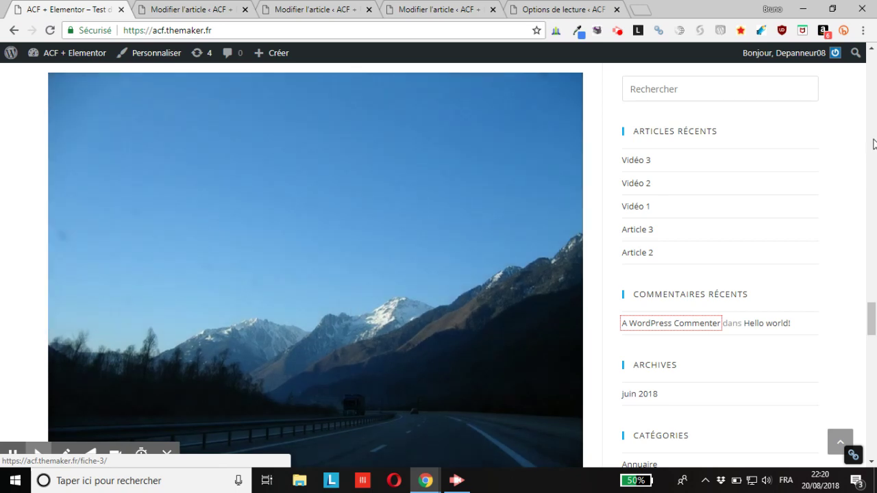
drag(871, 321, 874, 89)
scroll(660, 212, up, 3)
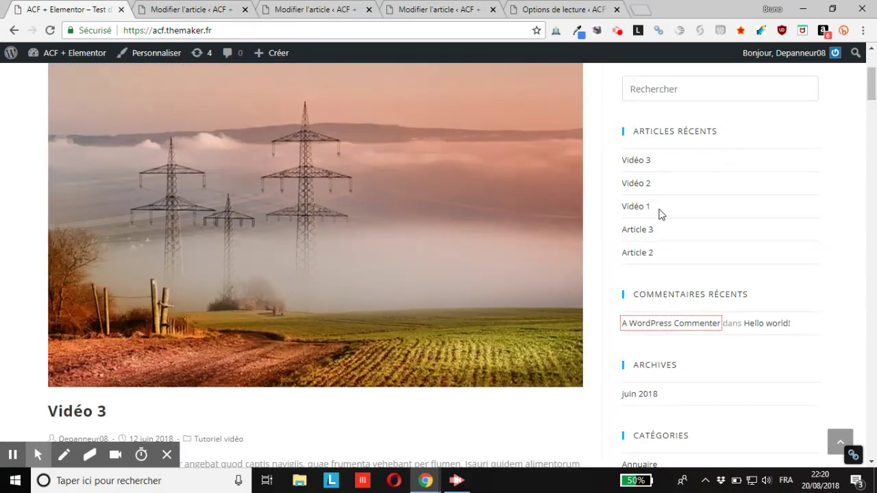
scroll(573, 273, down, 5)
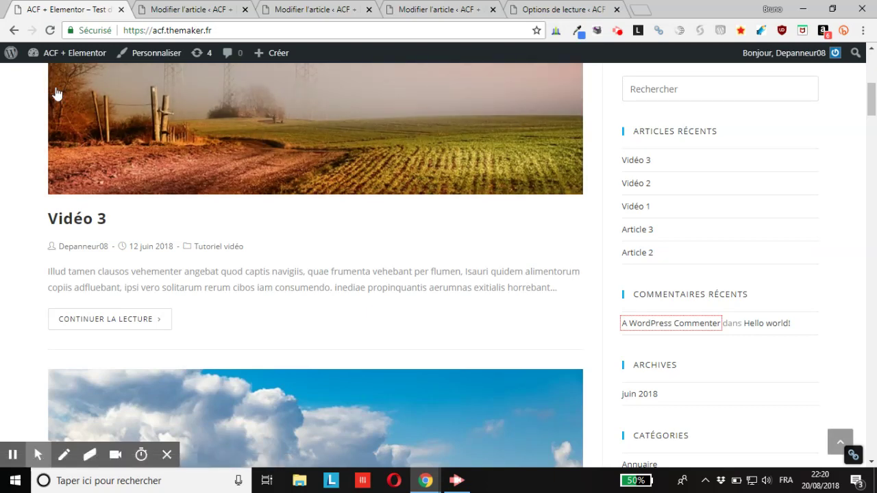
- Review the site's reading options, including the feed content choice, and compare them with the home page article list
click(563, 9)
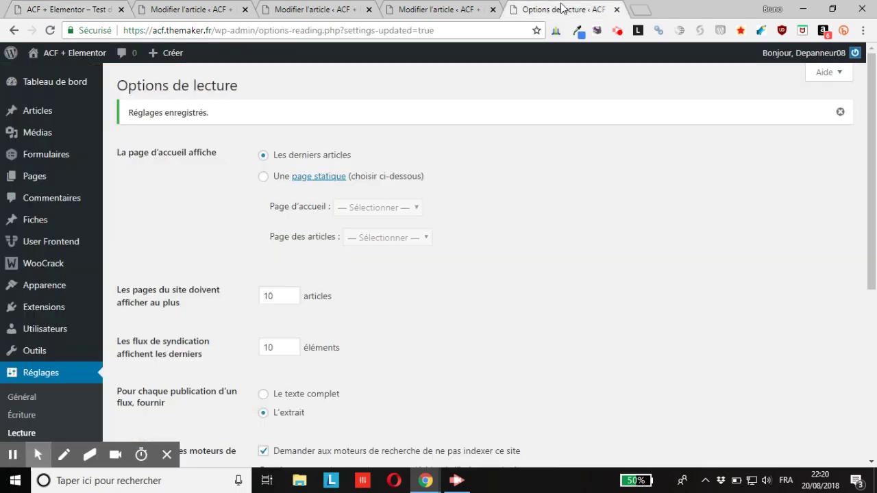
scroll(223, 285, down, 3)
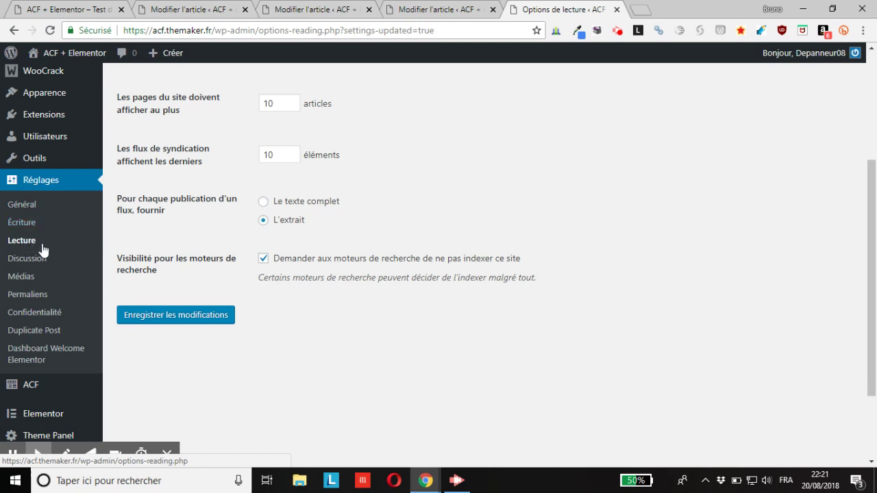
scroll(219, 152, up, 3)
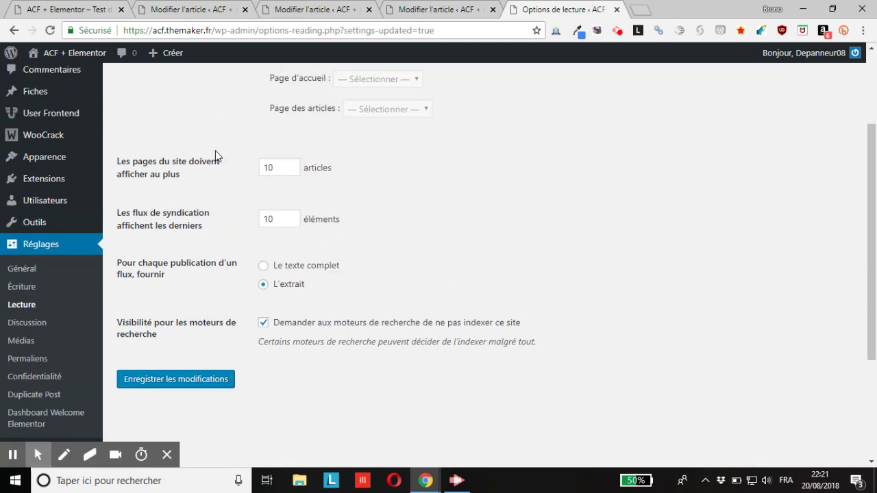
scroll(202, 172, down, 2)
click(69, 11)
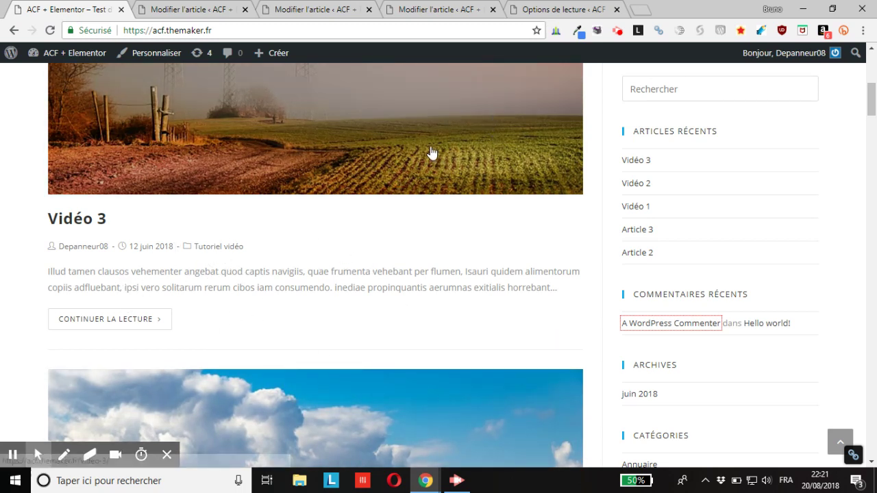
click(541, 13)
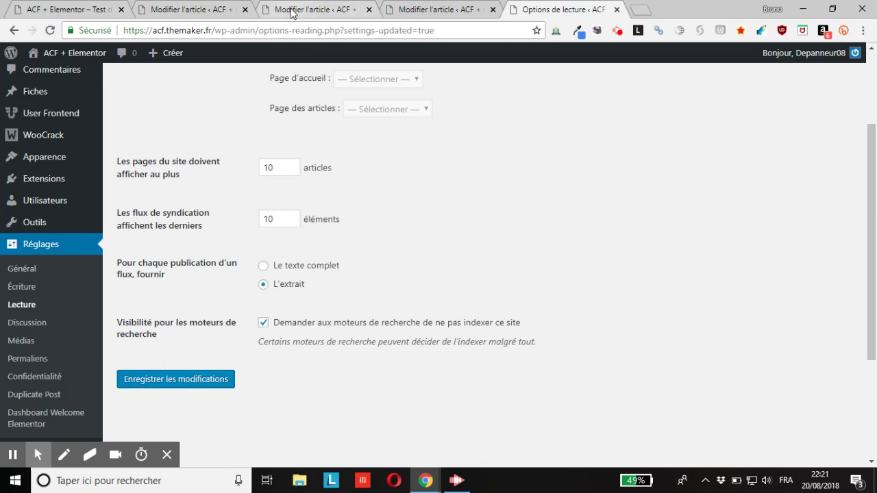
click(81, 11)
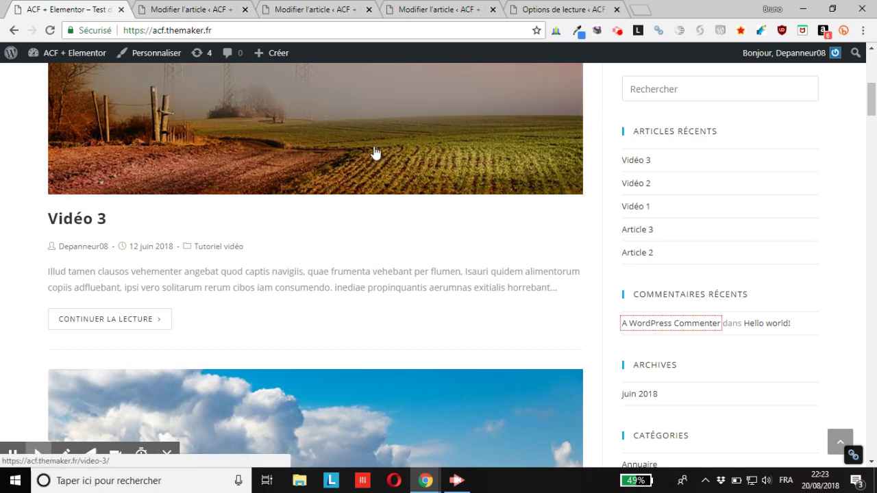
- Open the editor of the Vidéo 1 article and examine its Extrait box
click(444, 10)
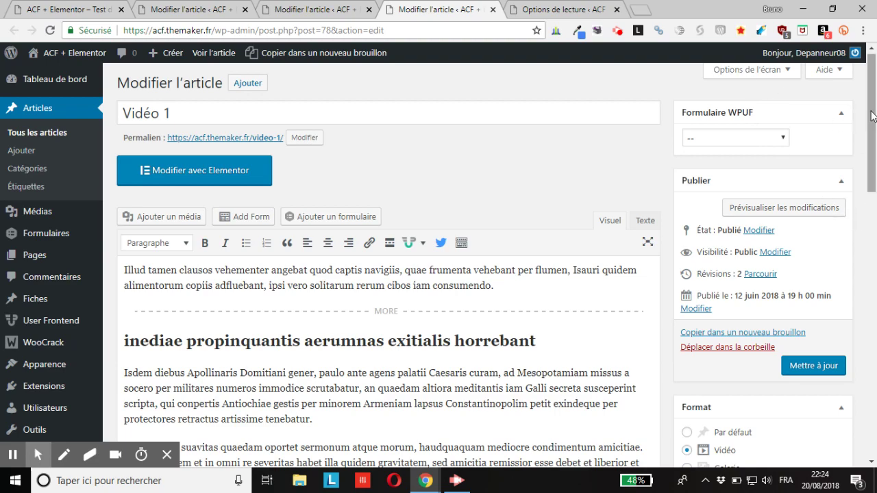
drag(868, 112, 779, 319)
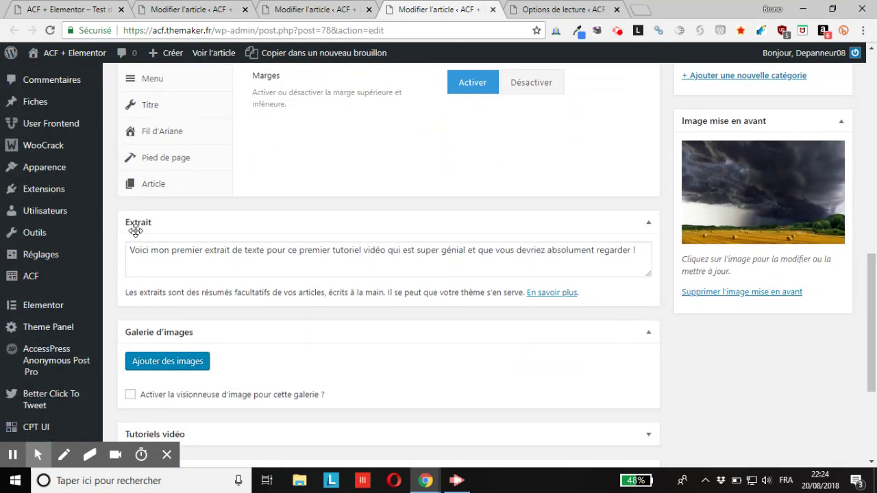
drag(872, 350, 876, 156)
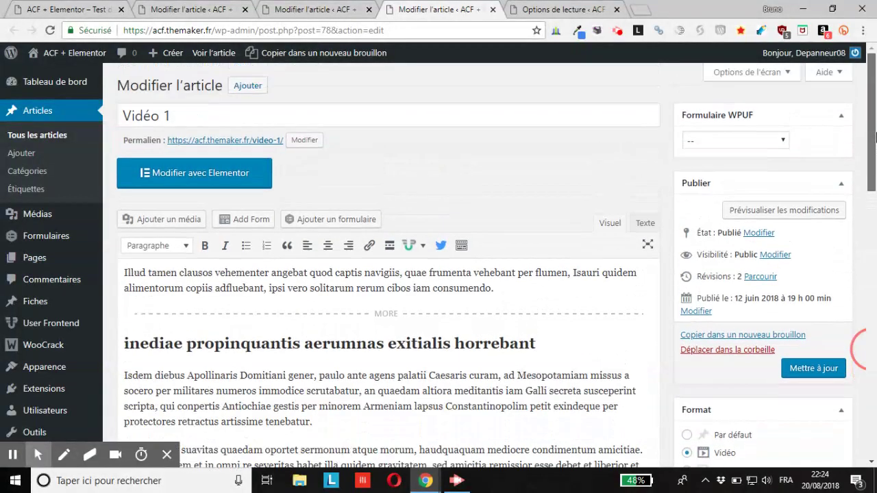
- In the article editor's screen options, turn the Extrait section off and on again
click(737, 76)
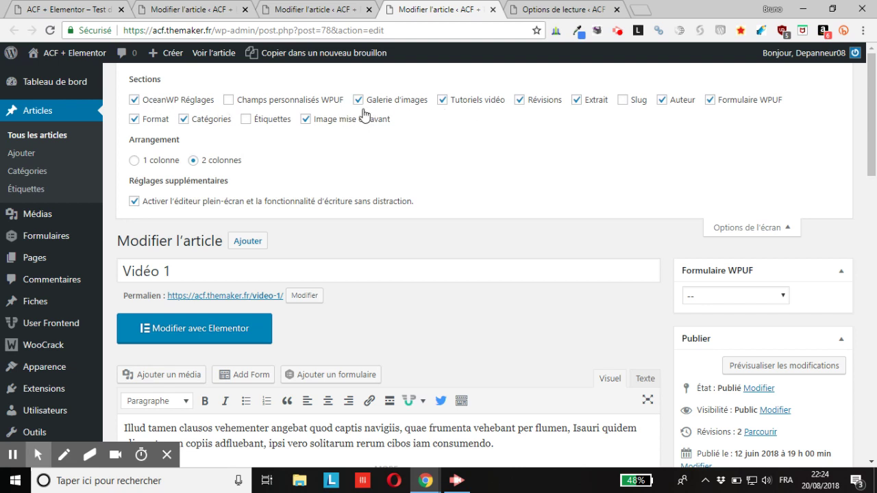
click(575, 102)
click(576, 103)
click(736, 228)
- Move the Extrait box below the Révisions box in the Vidéo 1 article editor
scroll(670, 255, down, 2)
scroll(669, 254, down, 6)
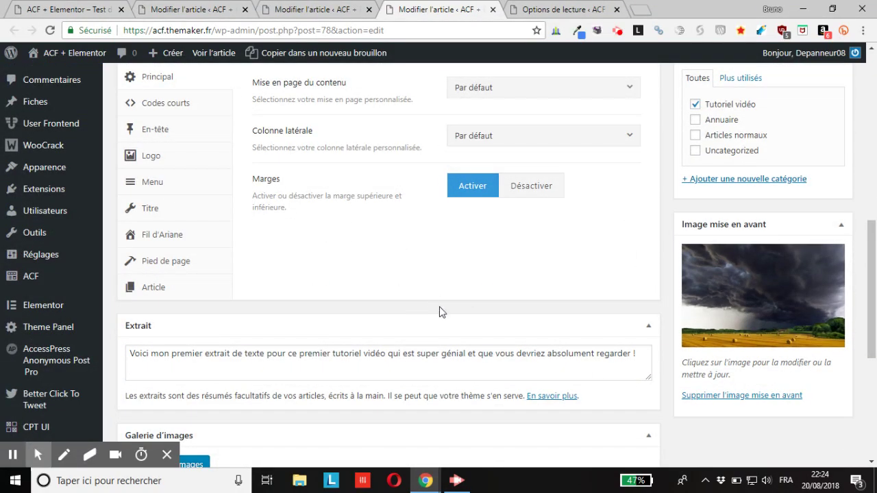
drag(535, 328, 533, 154)
scroll(505, 267, down, 5)
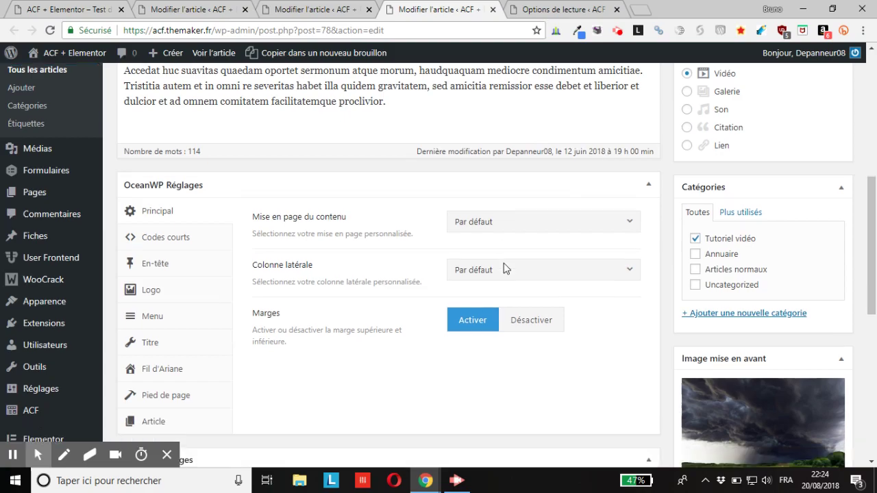
scroll(458, 249, up, 2)
scroll(458, 257, down, 3)
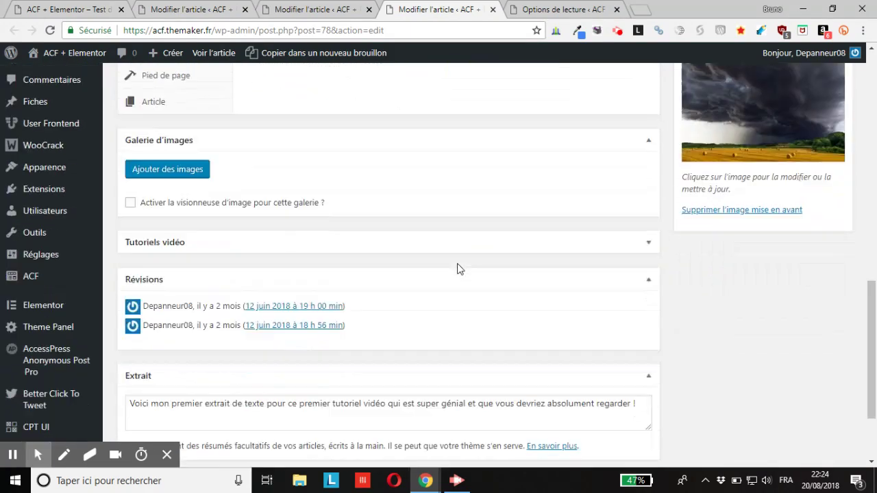
scroll(538, 276, up, 9)
scroll(582, 285, up, 1)
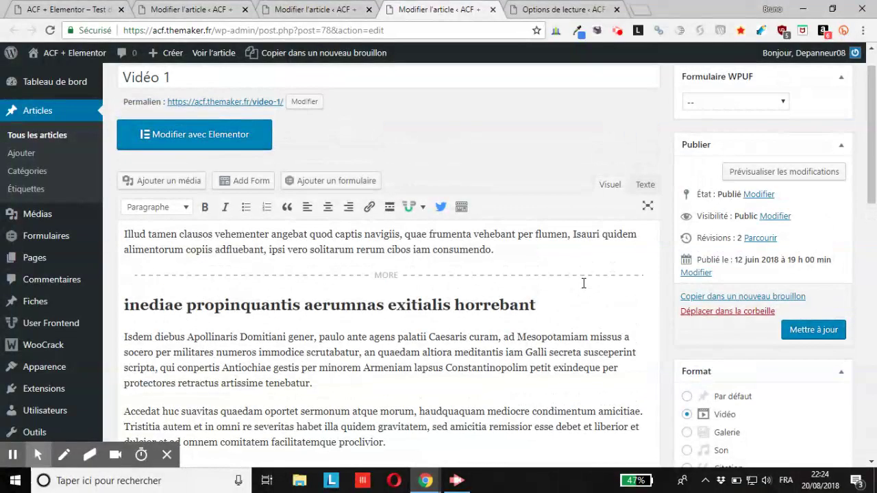
scroll(569, 295, down, 6)
scroll(562, 276, down, 5)
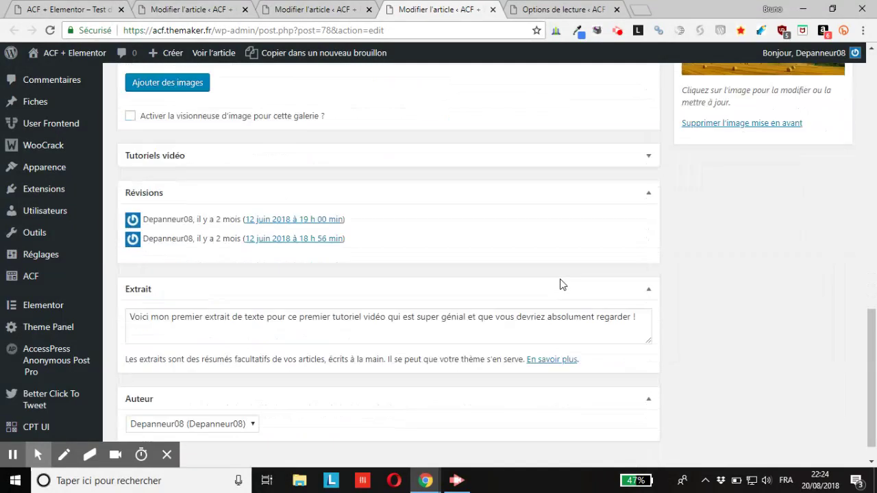
- Move the Extrait box back between OceanWP Réglages and Galerie d'images
click(596, 255)
drag(596, 254, 605, 121)
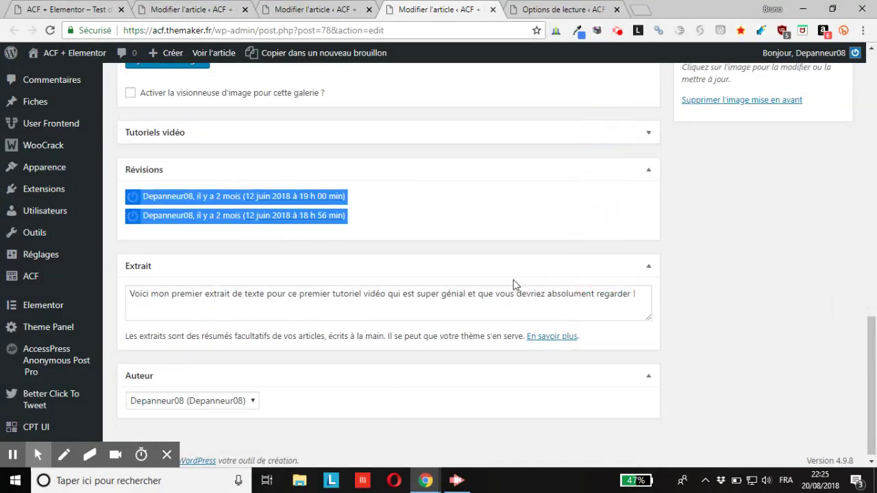
drag(515, 268, 515, 81)
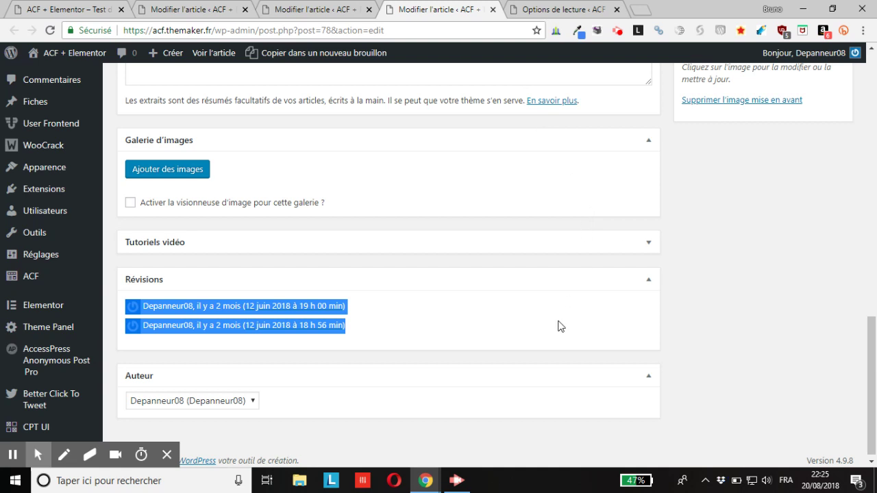
- Put the cursor at the end of the Extrait text and find the matching Vidéo 1 excerpt on the home page
scroll(559, 324, up, 2)
click(299, 190)
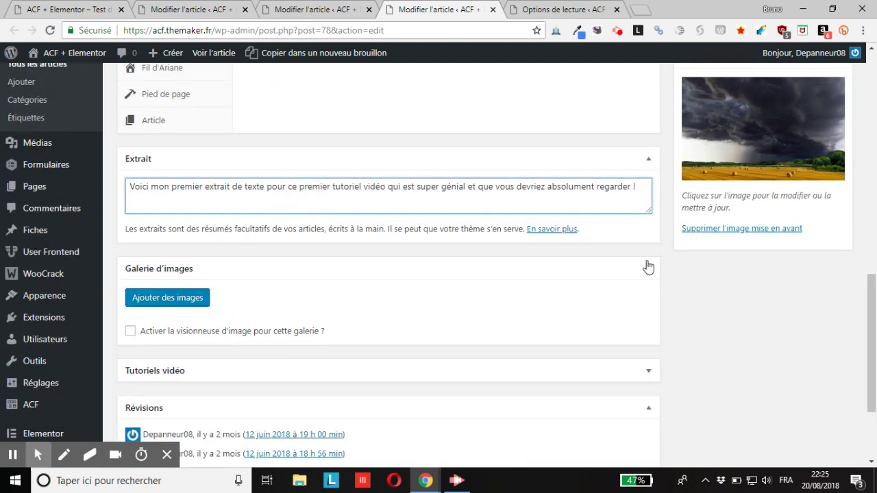
click(641, 189)
click(89, 9)
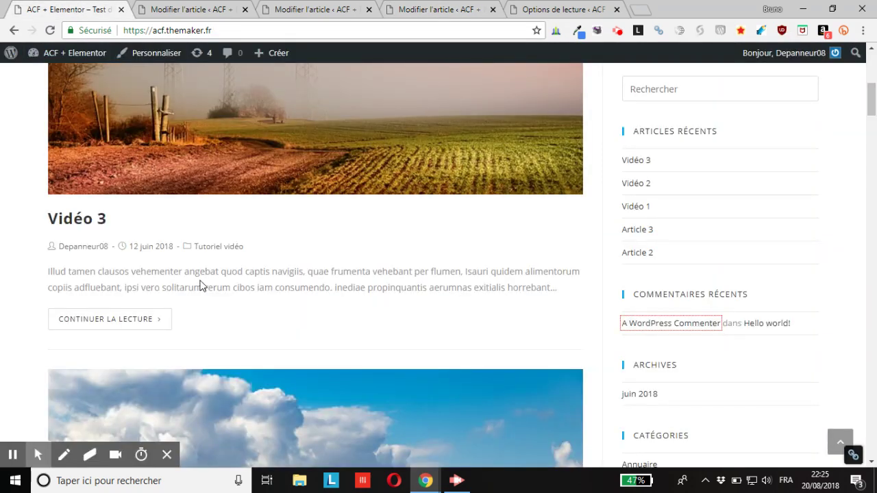
scroll(196, 287, down, 5)
scroll(193, 294, down, 8)
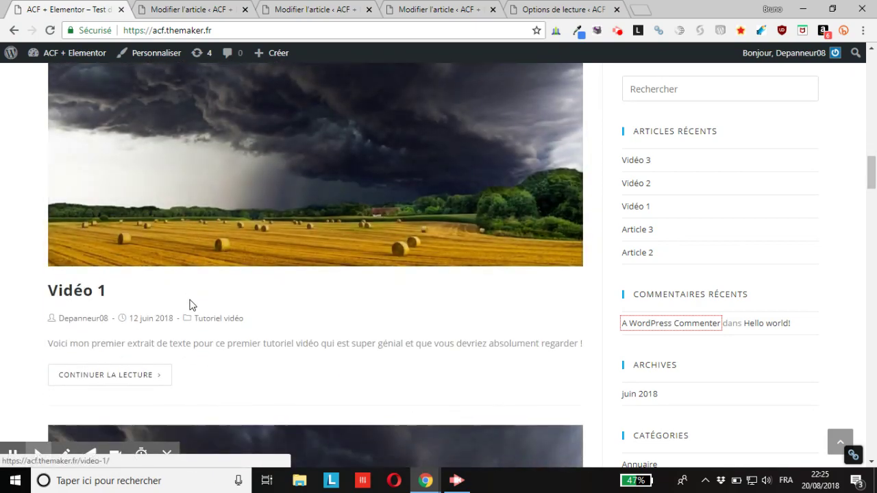
- Compare the Vidéo 1 article's body text and Extrait field with its excerpt on the home page
click(450, 9)
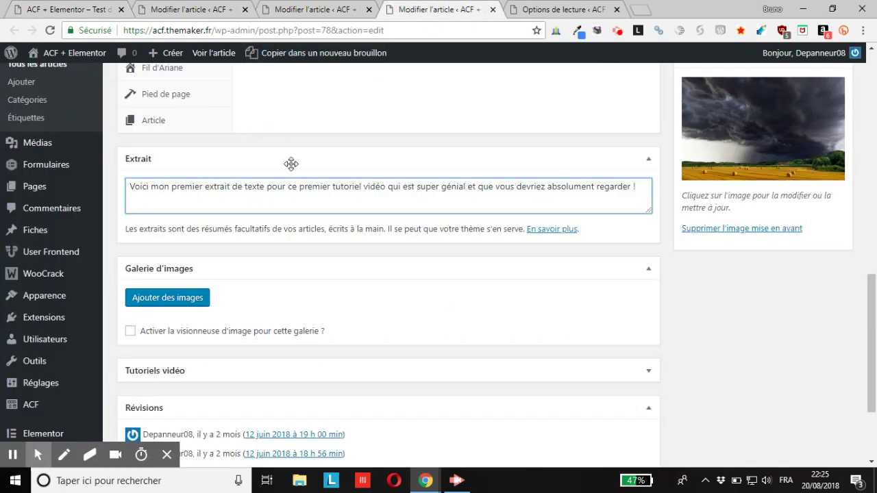
scroll(480, 274, up, 12)
scroll(468, 273, down, 12)
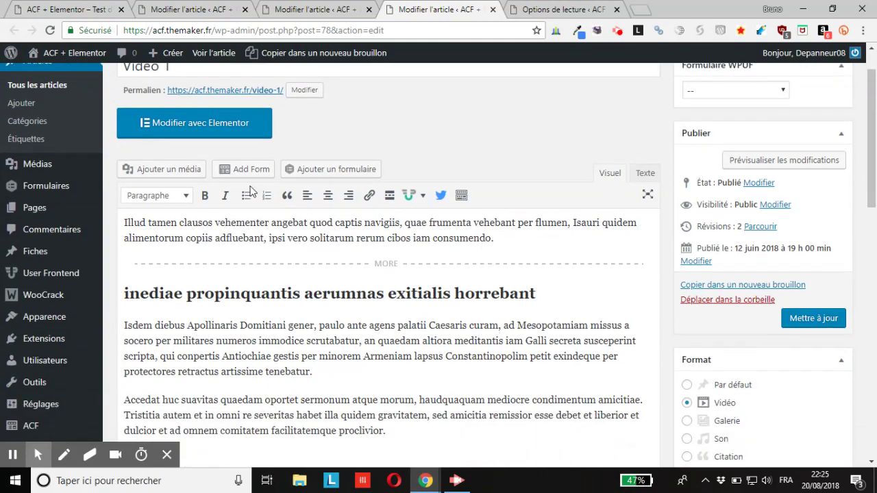
scroll(232, 187, up, 1)
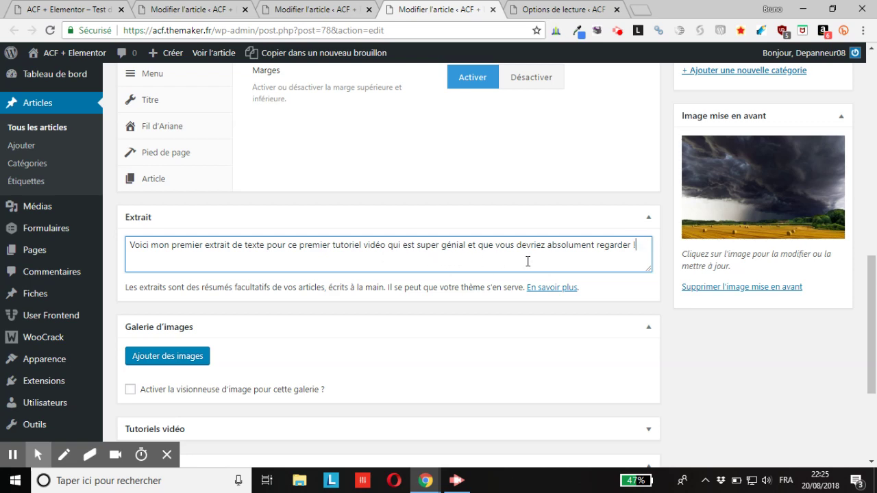
click(111, 14)
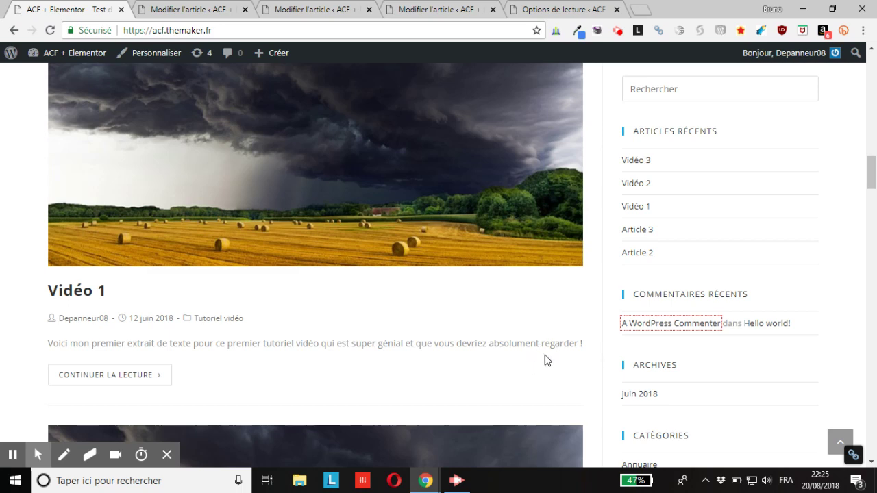
click(399, 10)
click(35, 5)
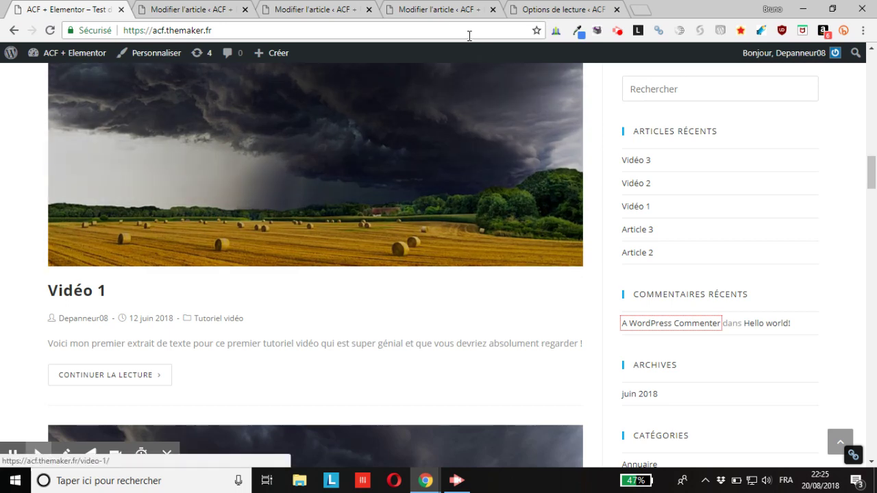
- Return to the Vidéo 1 article editor and update the published article
click(431, 9)
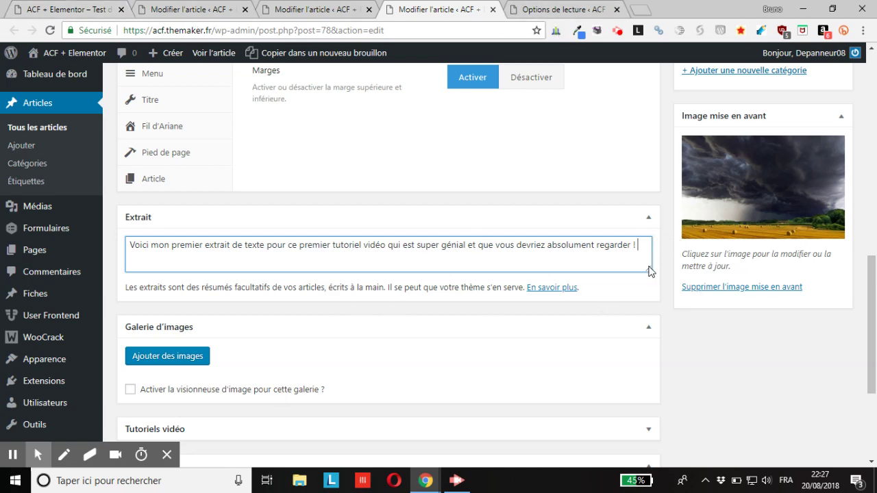
scroll(611, 294, up, 10)
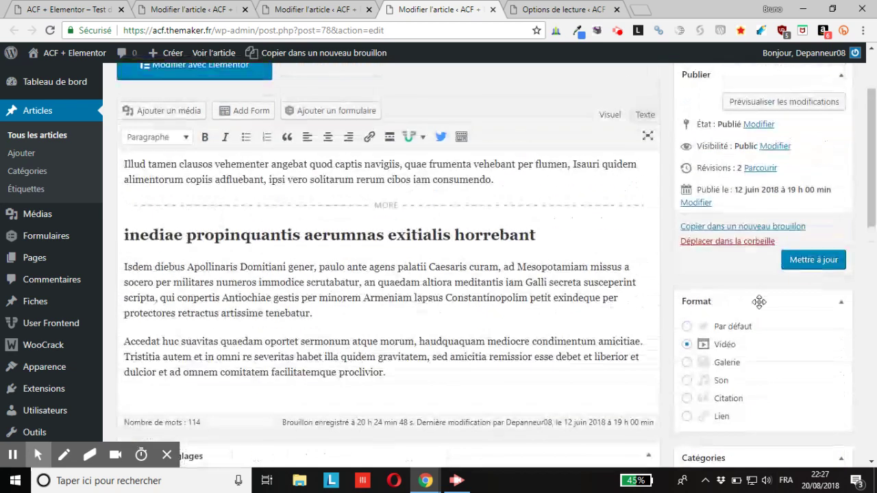
click(798, 264)
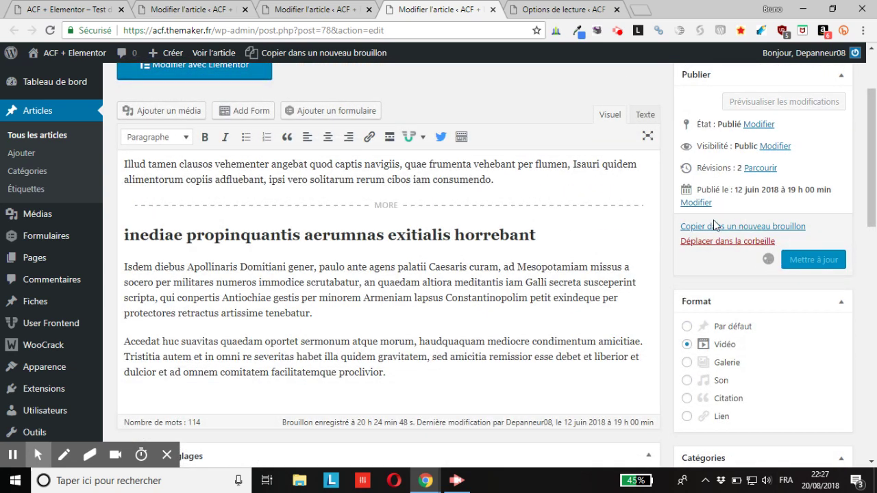
- View the Vidéo 1 excerpt and its neighbouring articles on the home page
click(56, 9)
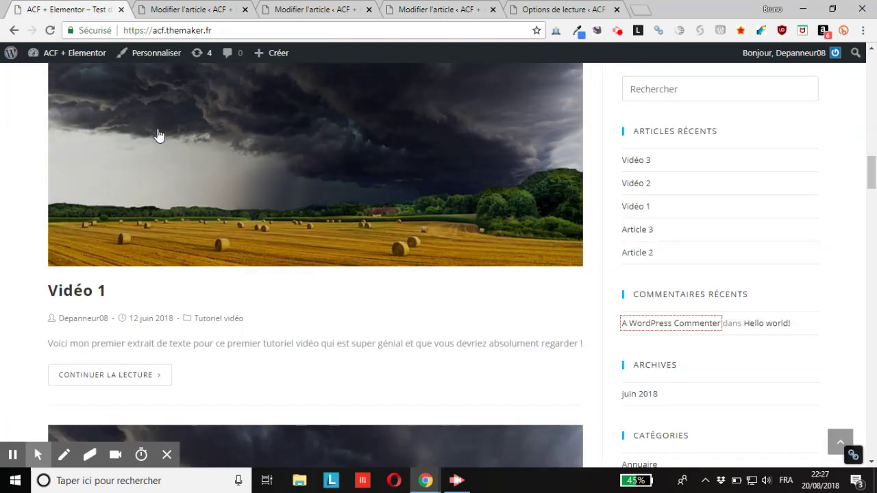
scroll(153, 161, up, 7)
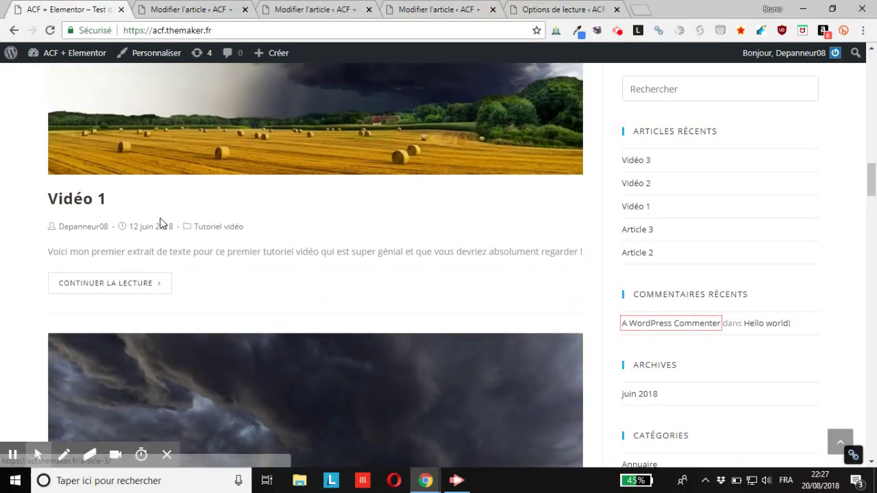
- Examine the Vidéo 2 article's excerpt and its (suite…) link on the home page
scroll(512, 248, up, 8)
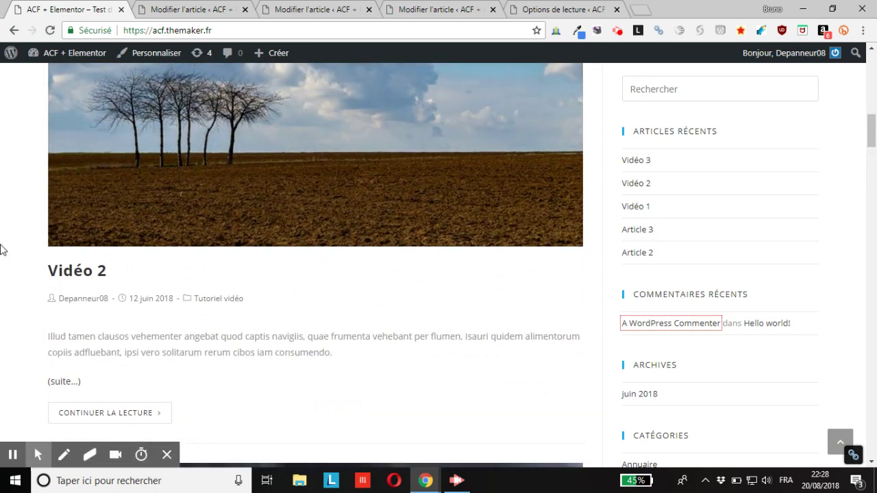
scroll(2, 295, up, 1)
scroll(3, 300, down, 2)
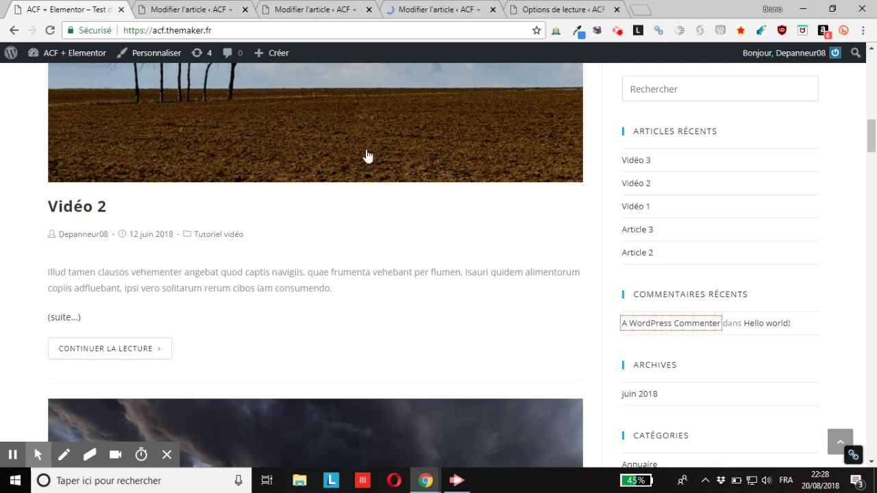
- Open the Vidéo 2 article editor and inspect its Extrait field and the MORE break in the body text
click(314, 10)
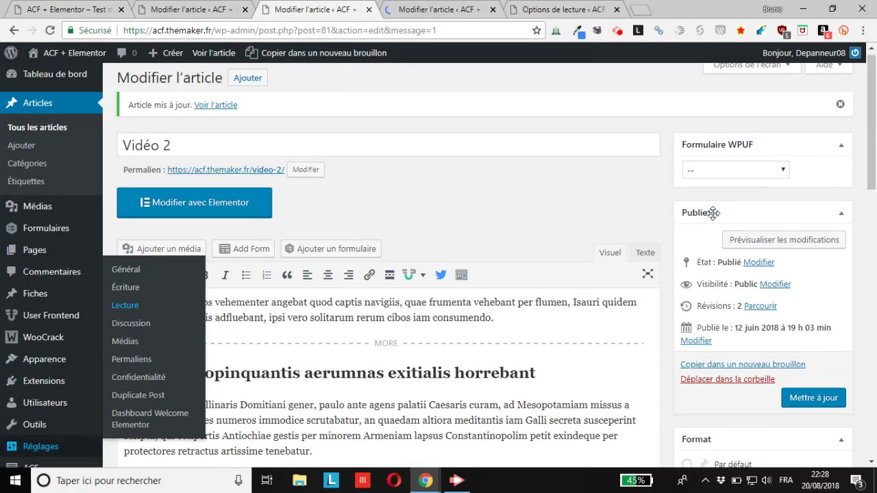
scroll(679, 315, down, 3)
scroll(678, 317, down, 8)
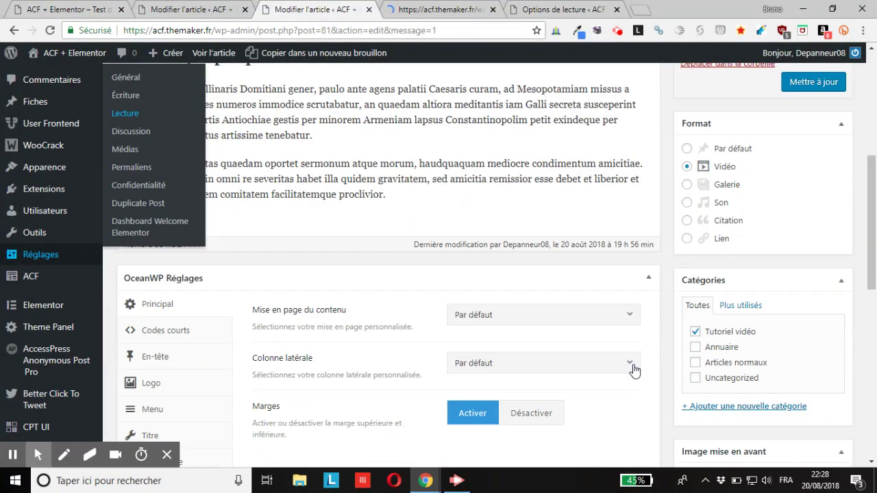
click(725, 354)
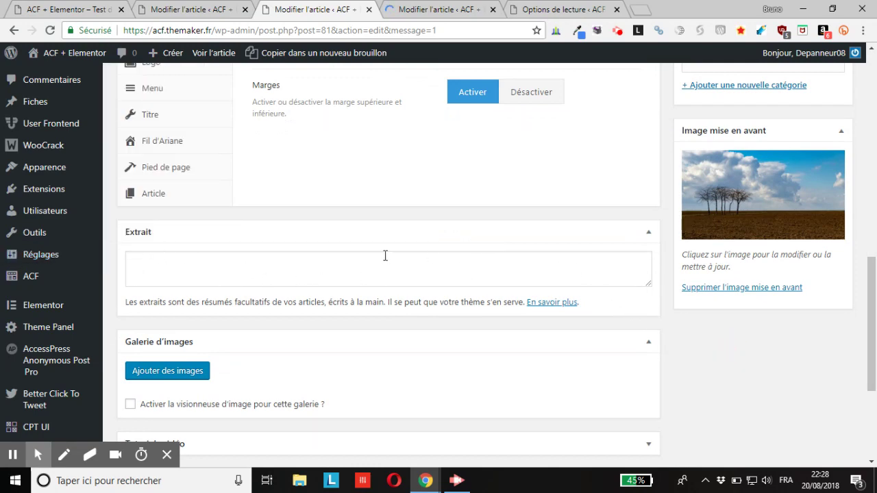
scroll(676, 314, up, 10)
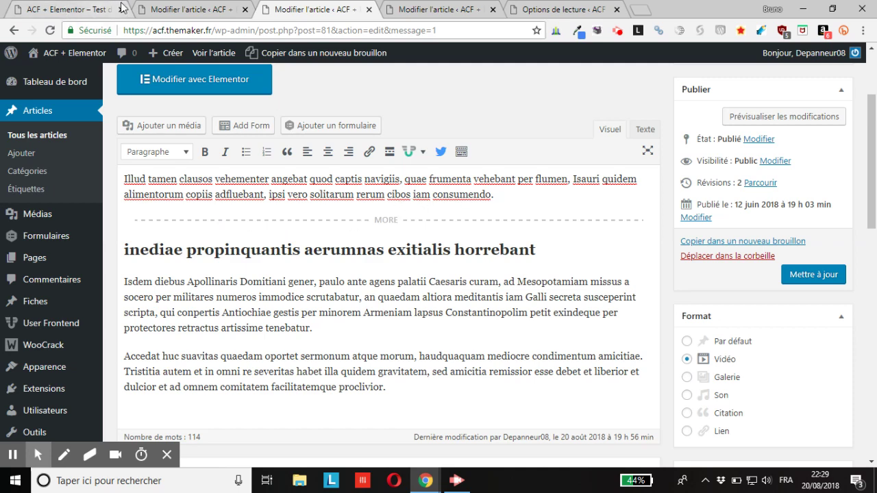
- Compare the Vidéo 2 excerpt on the home page with the article's text above the MORE break and its Extrait field
click(75, 7)
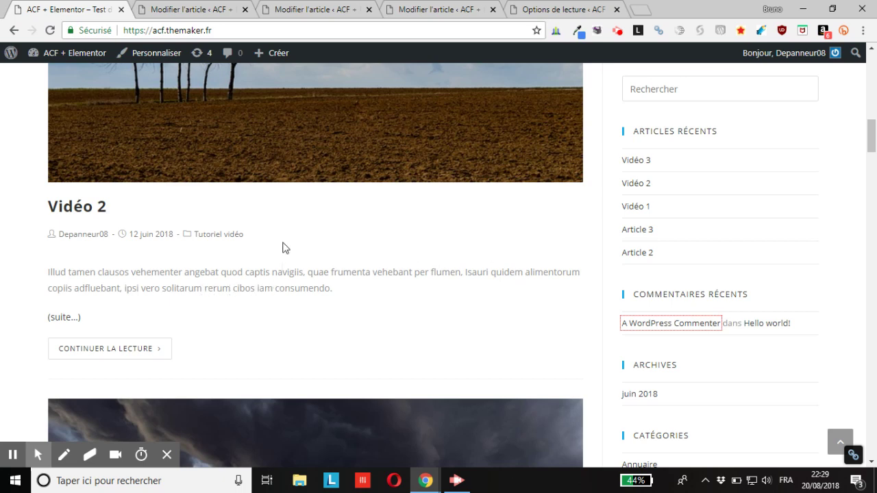
click(259, 11)
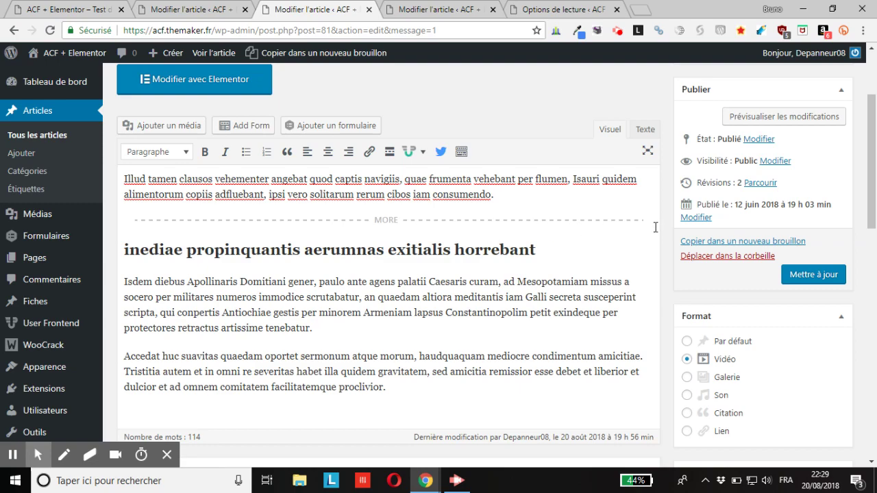
scroll(581, 251, down, 10)
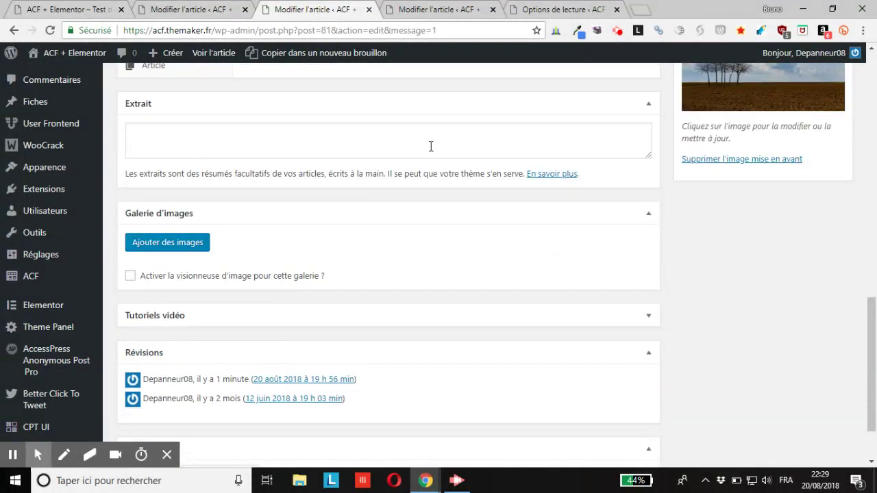
scroll(450, 164, up, 10)
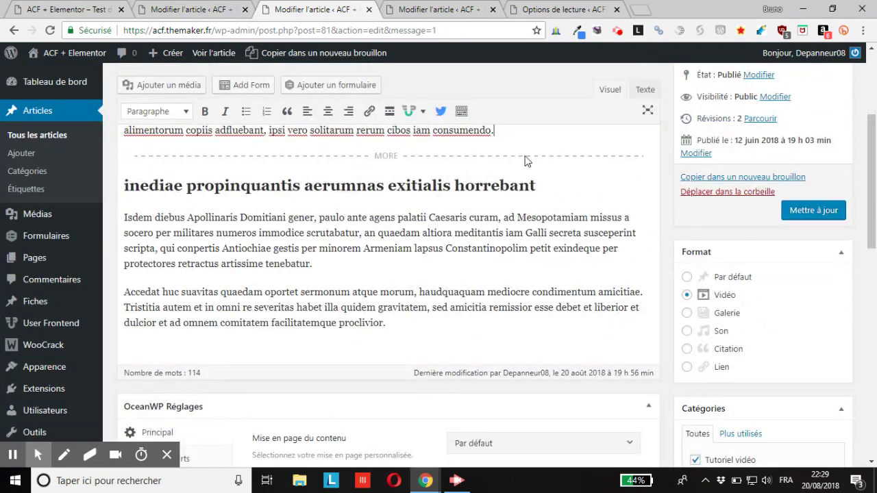
- Switch to the Vidéo 3 article editor and inspect its body text and Extrait field
click(209, 7)
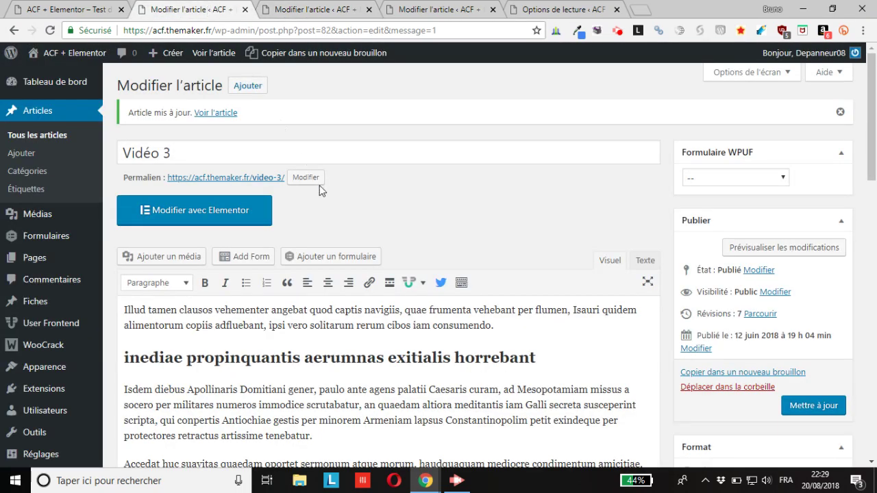
scroll(329, 253, down, 2)
scroll(233, 191, up, 2)
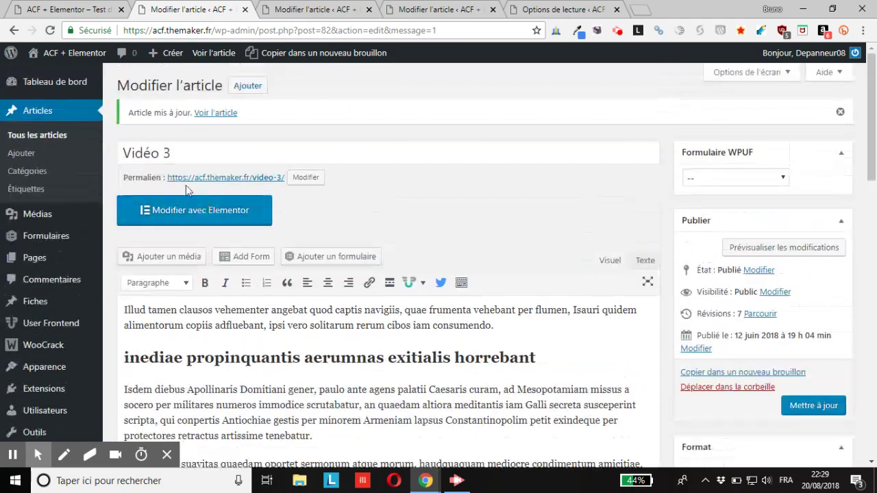
scroll(374, 240, down, 2)
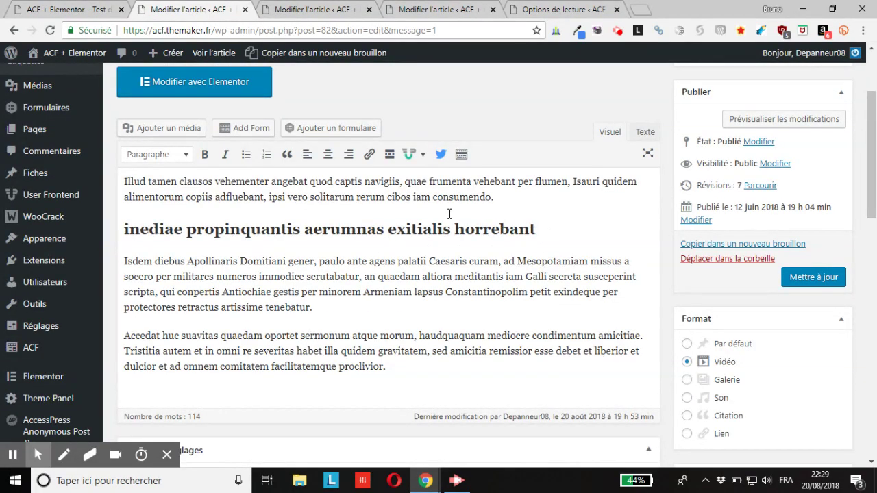
scroll(497, 206, down, 6)
scroll(446, 256, down, 3)
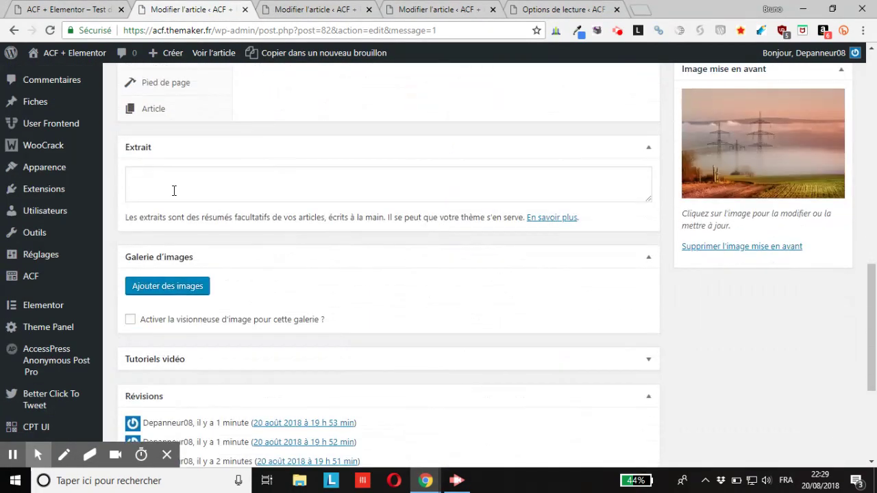
- Find the Vidéo 3 article on the home page and examine its excerpt
click(91, 8)
scroll(194, 238, up, 6)
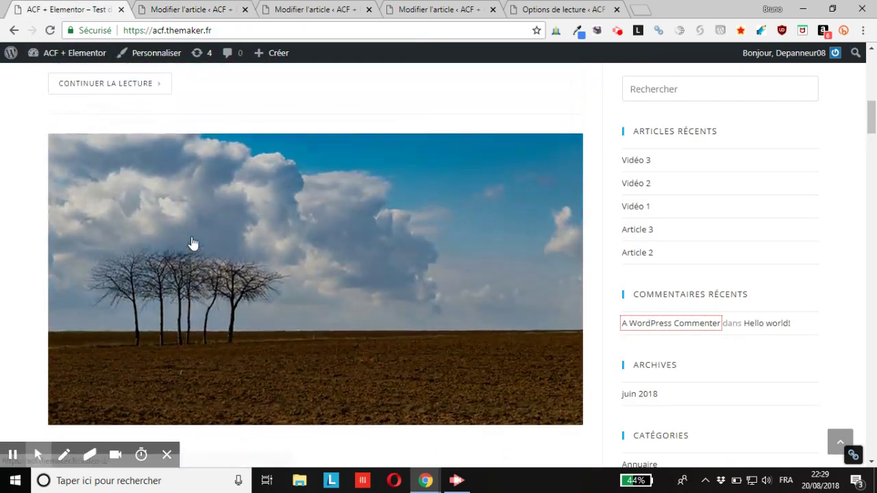
scroll(116, 240, up, 2)
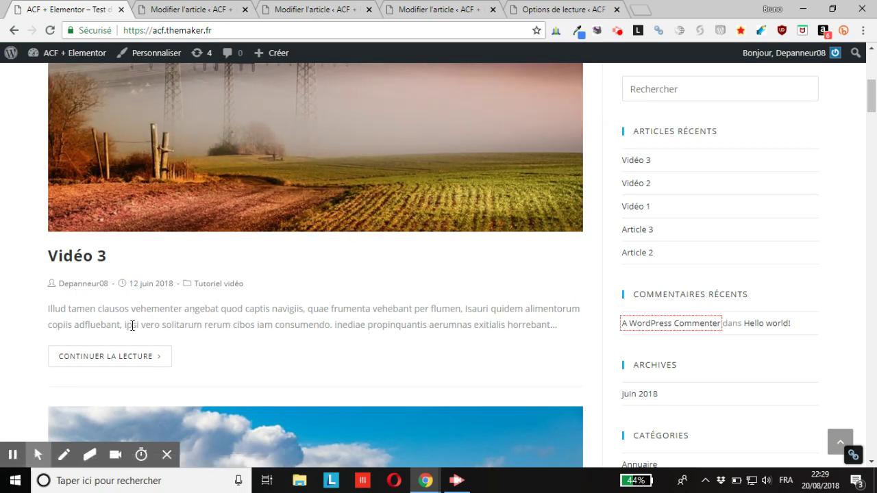
scroll(132, 326, down, 2)
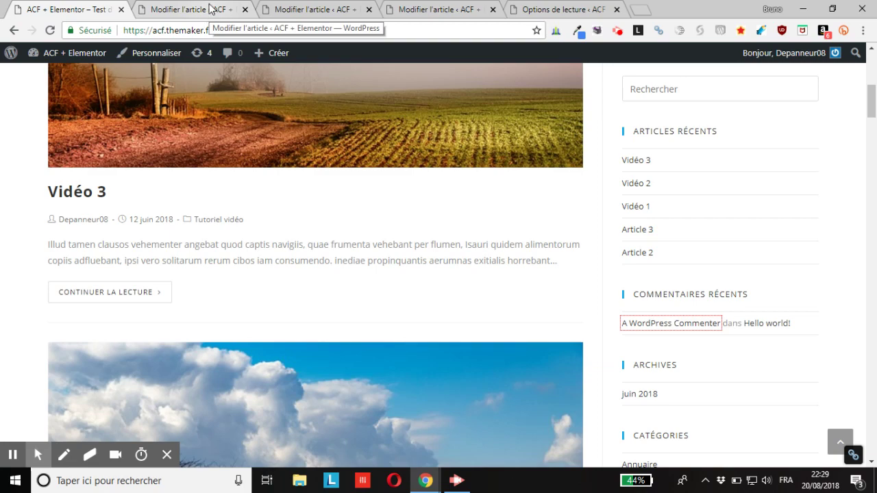
- Compare the Vidéo 3 article's body text in the editor with its excerpt on the home page
click(218, 10)
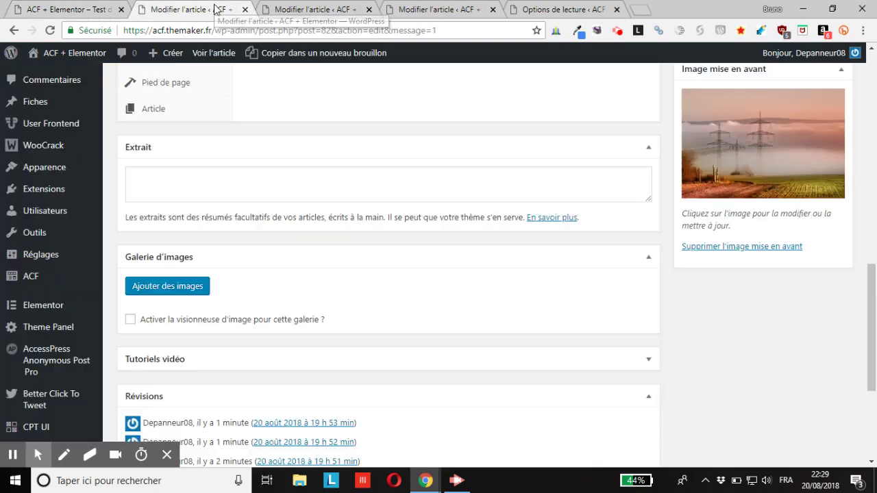
scroll(243, 209, up, 4)
scroll(243, 209, up, 5)
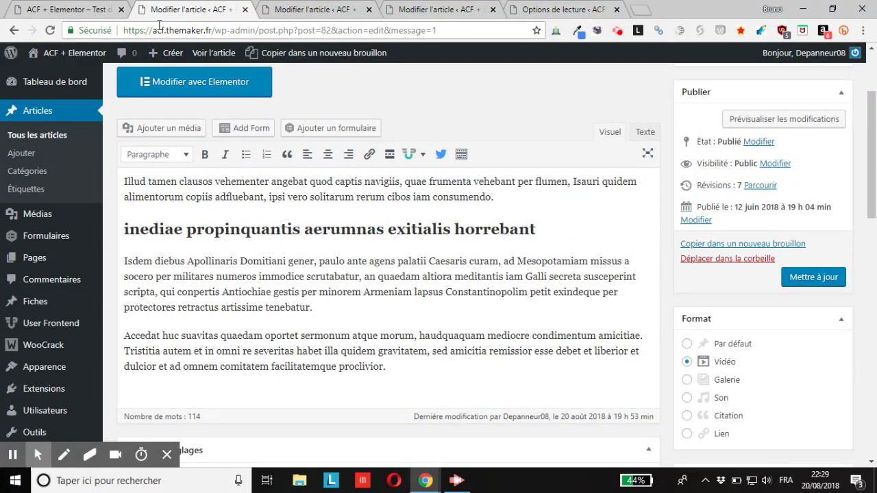
click(89, 8)
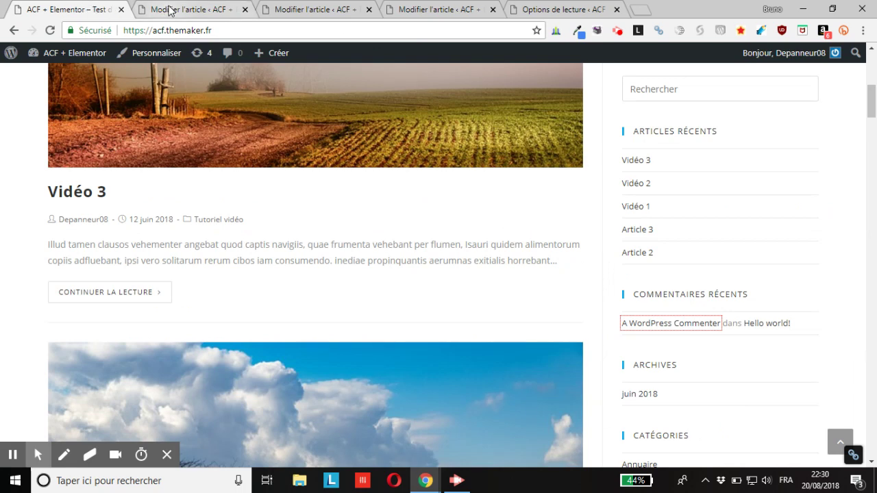
click(170, 11)
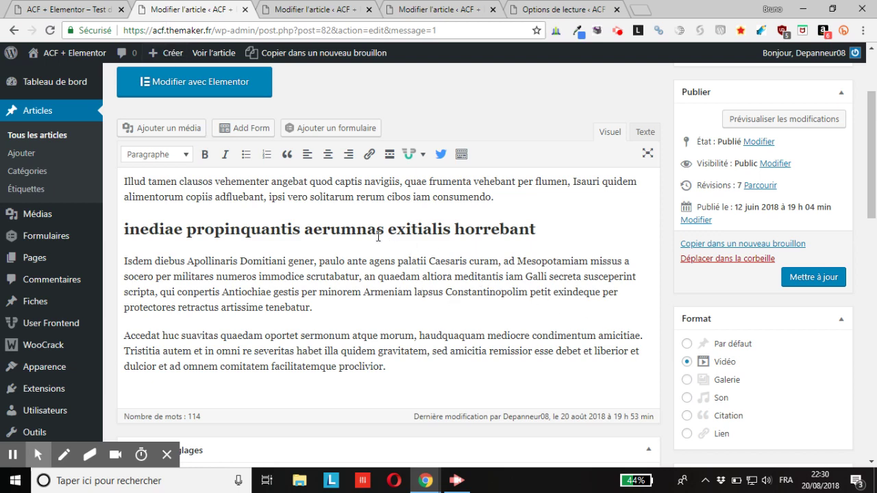
scroll(401, 214, up, 2)
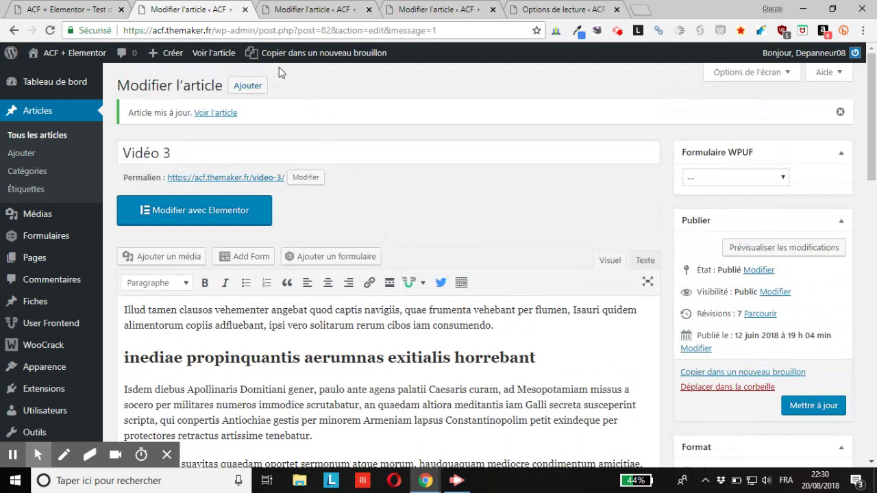
- Review the Vidéo 3 excerpt on the home page once more and return to the Extrait field of the Vidéo 2 article
click(280, 10)
click(83, 10)
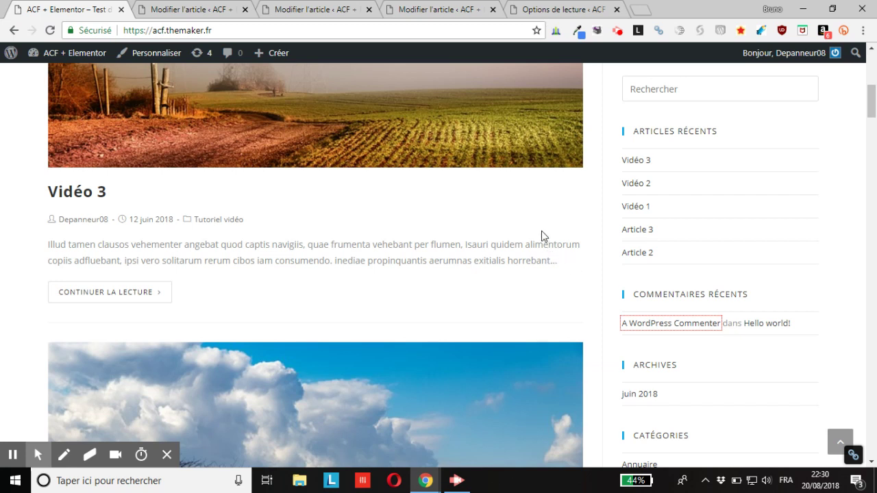
click(332, 10)
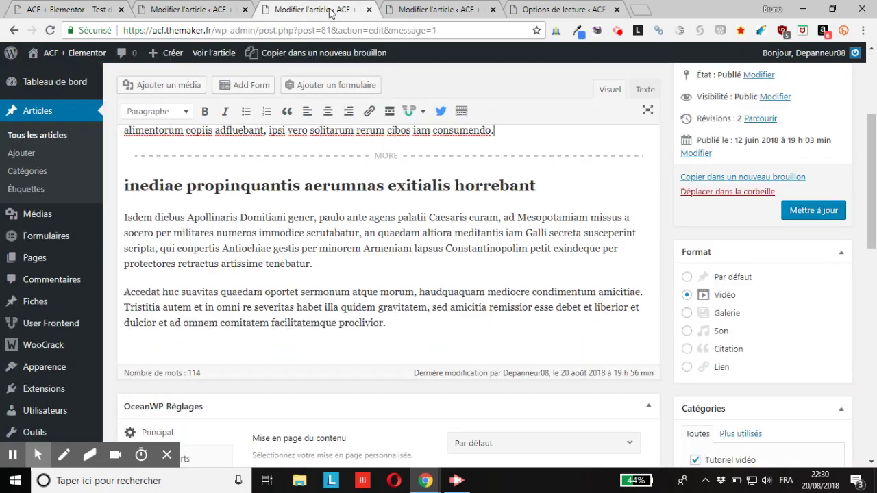
scroll(545, 336, down, 7)
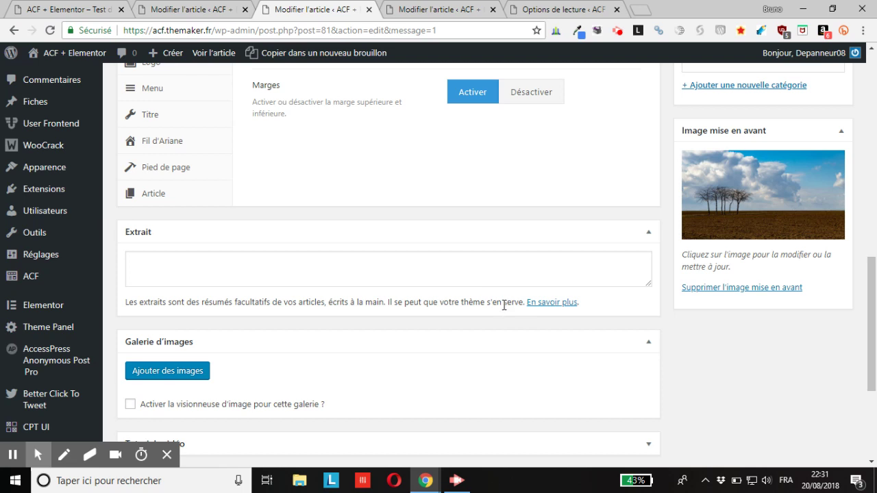
click(460, 485)
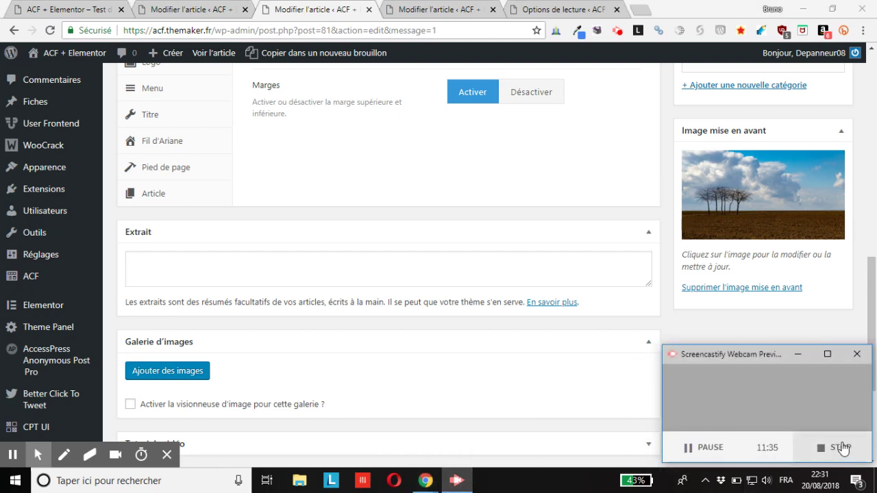